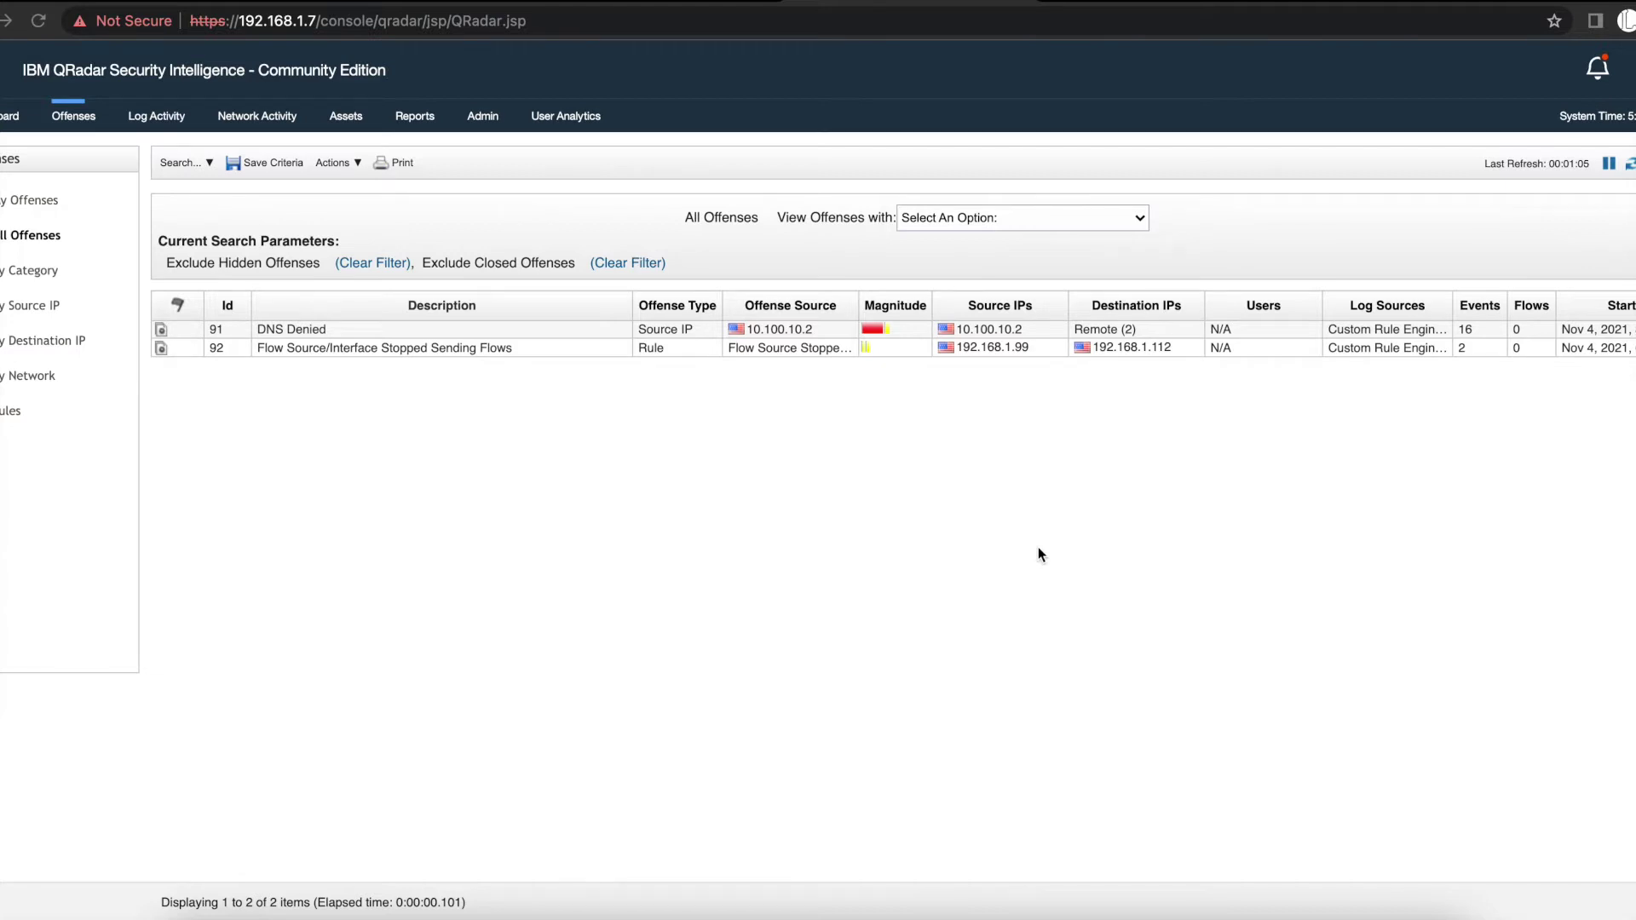
- Open the Users list under User Management on the Admin tab
left_click(483, 117)
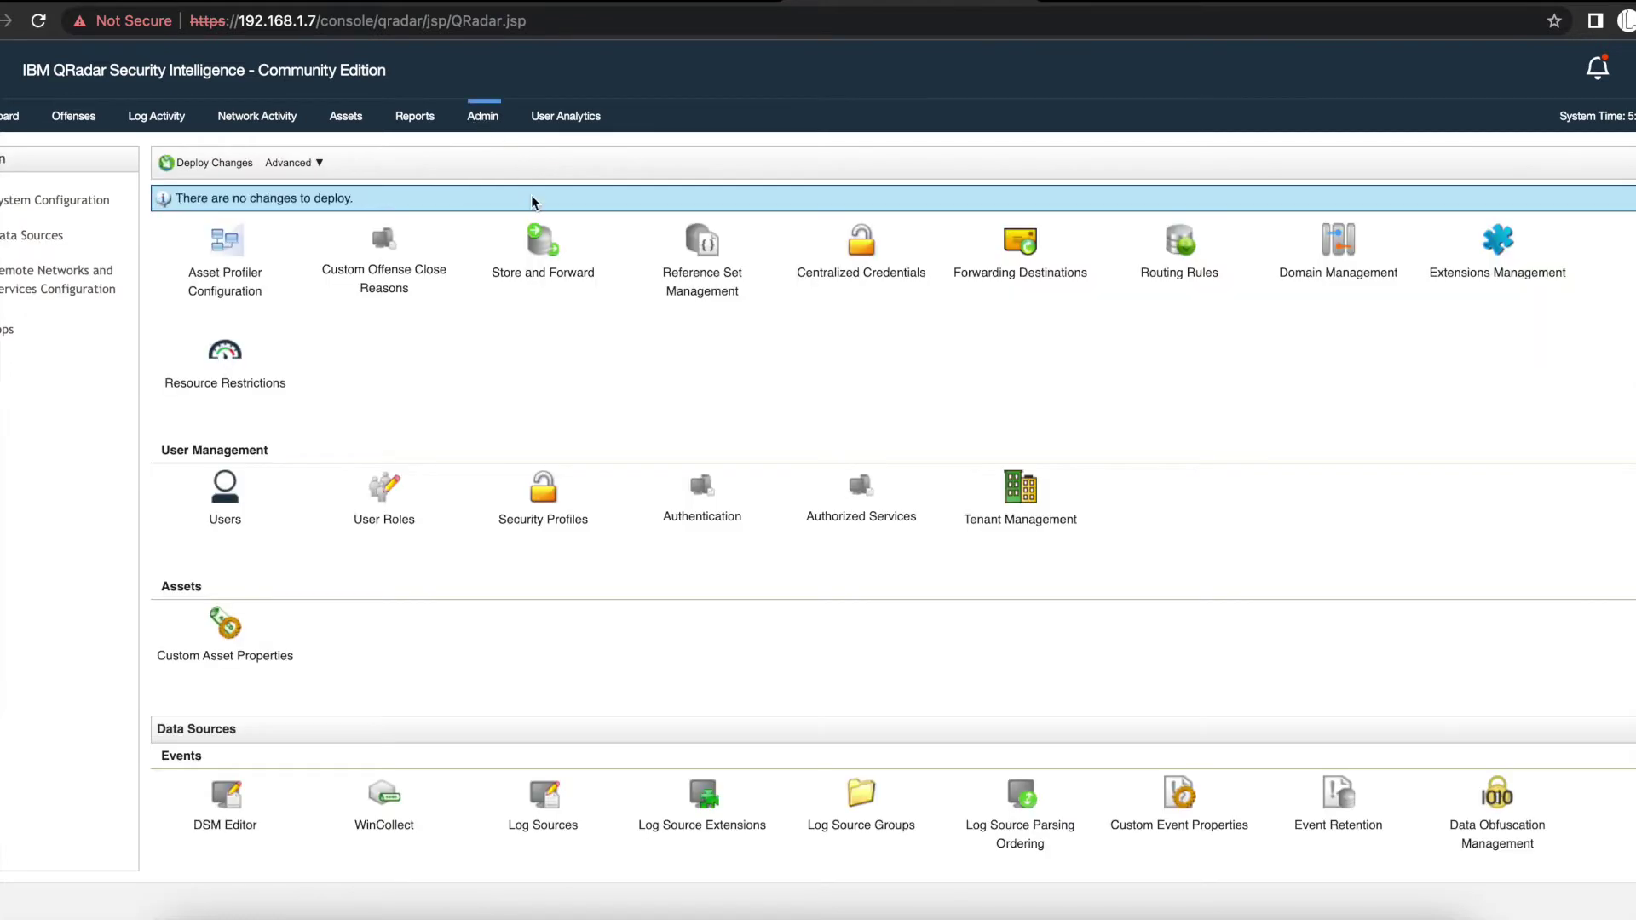
scroll(562, 322, "down", 1)
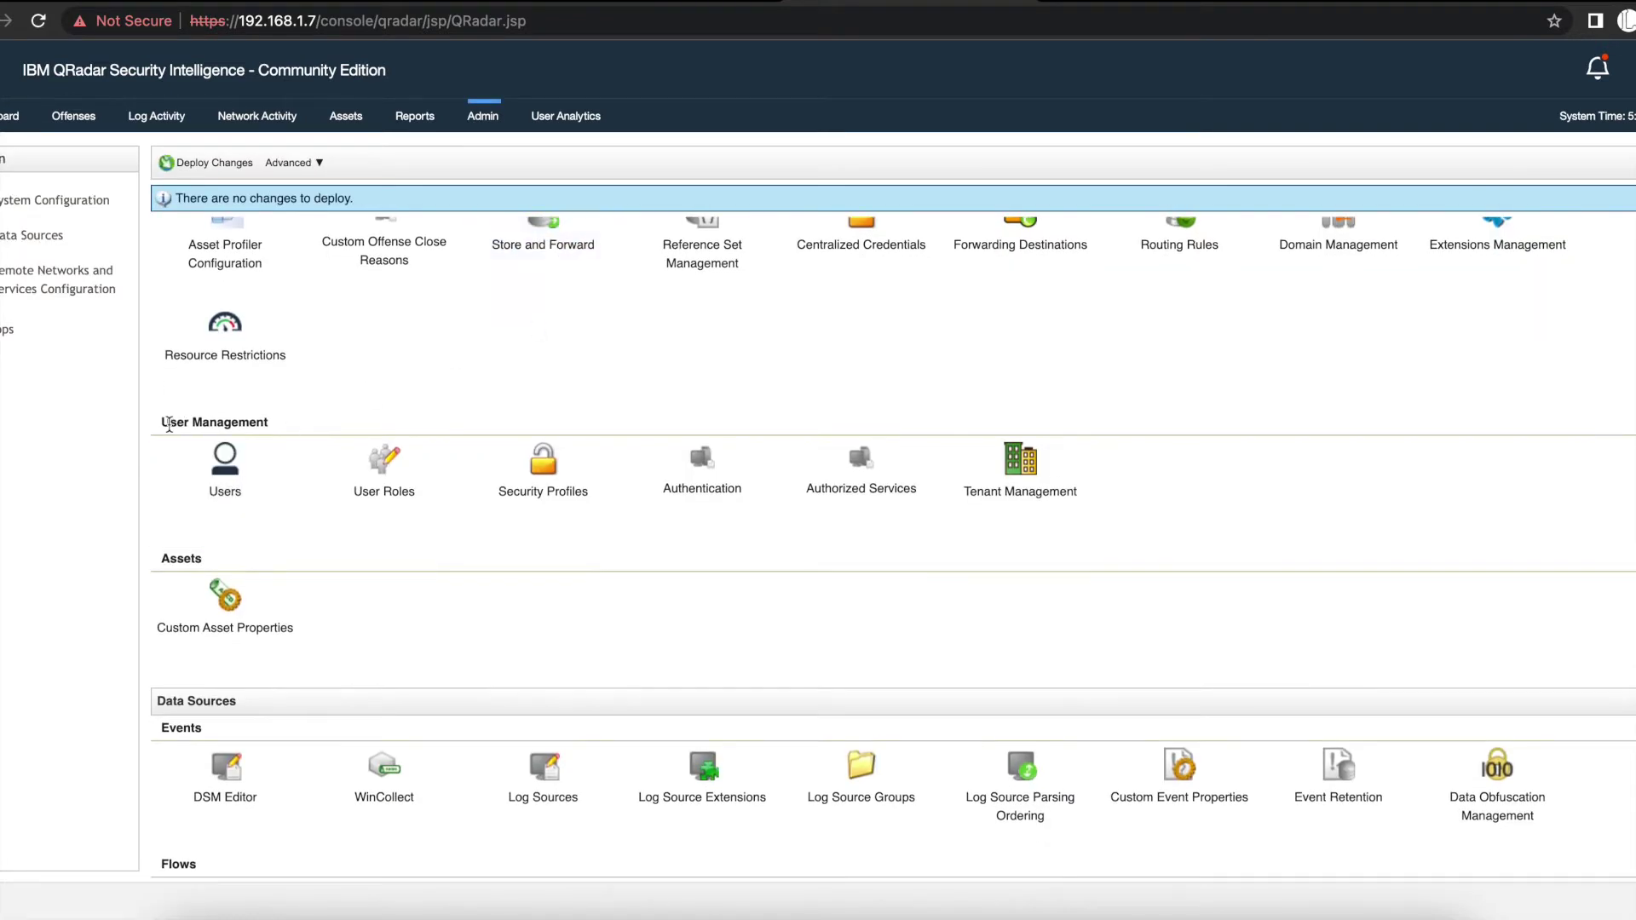
left_click_drag(160, 428, 253, 428)
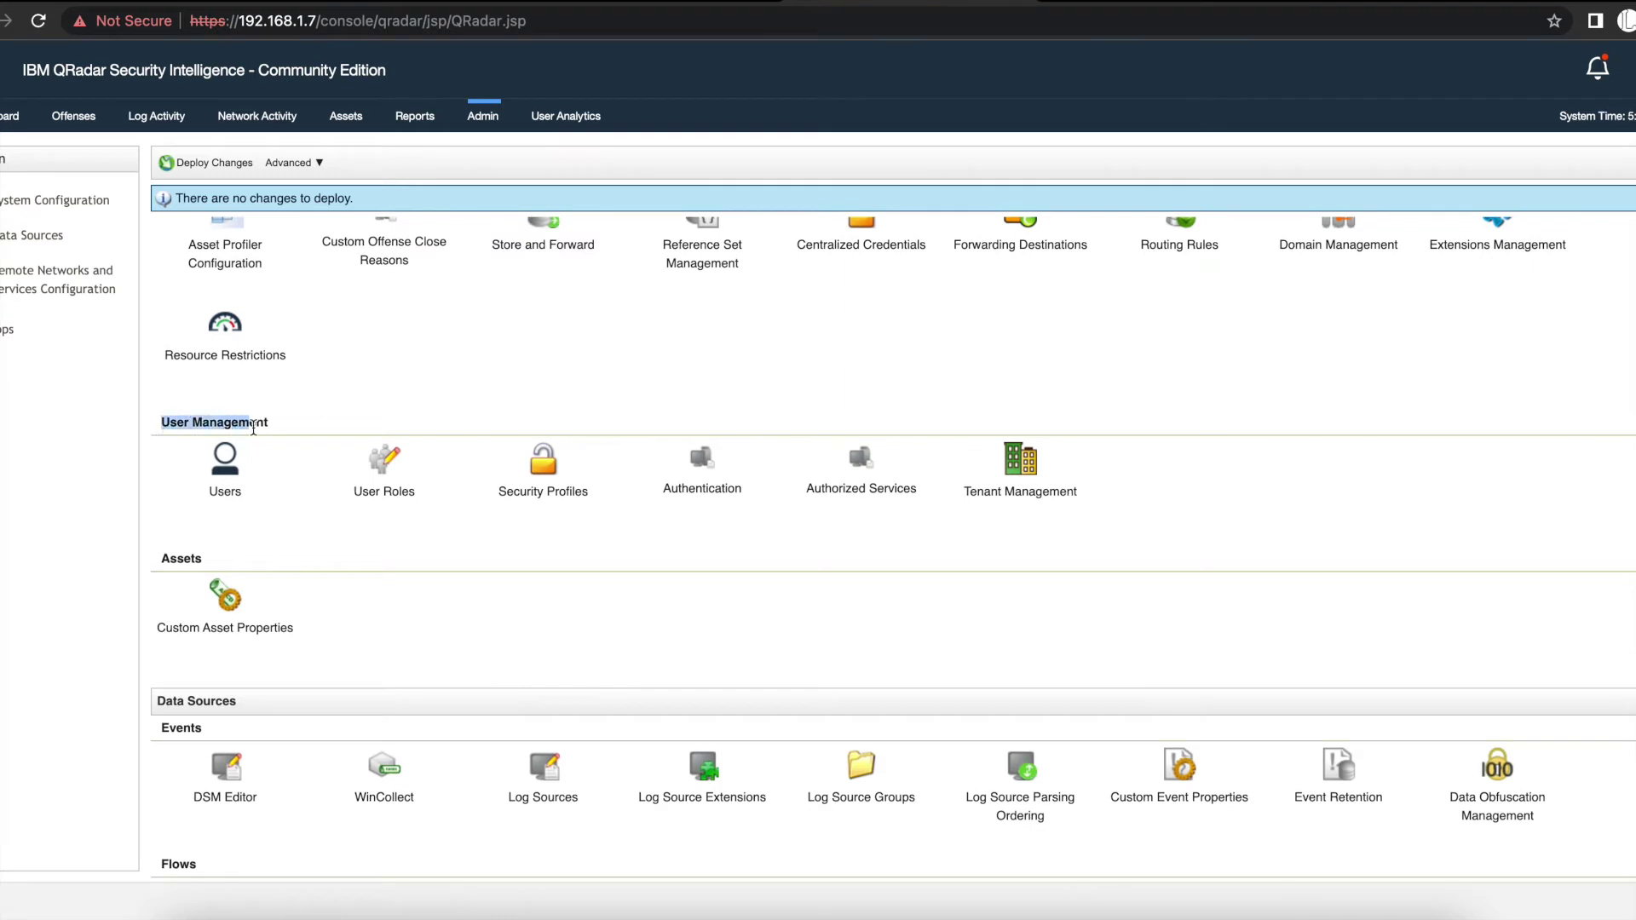
left_click(226, 486)
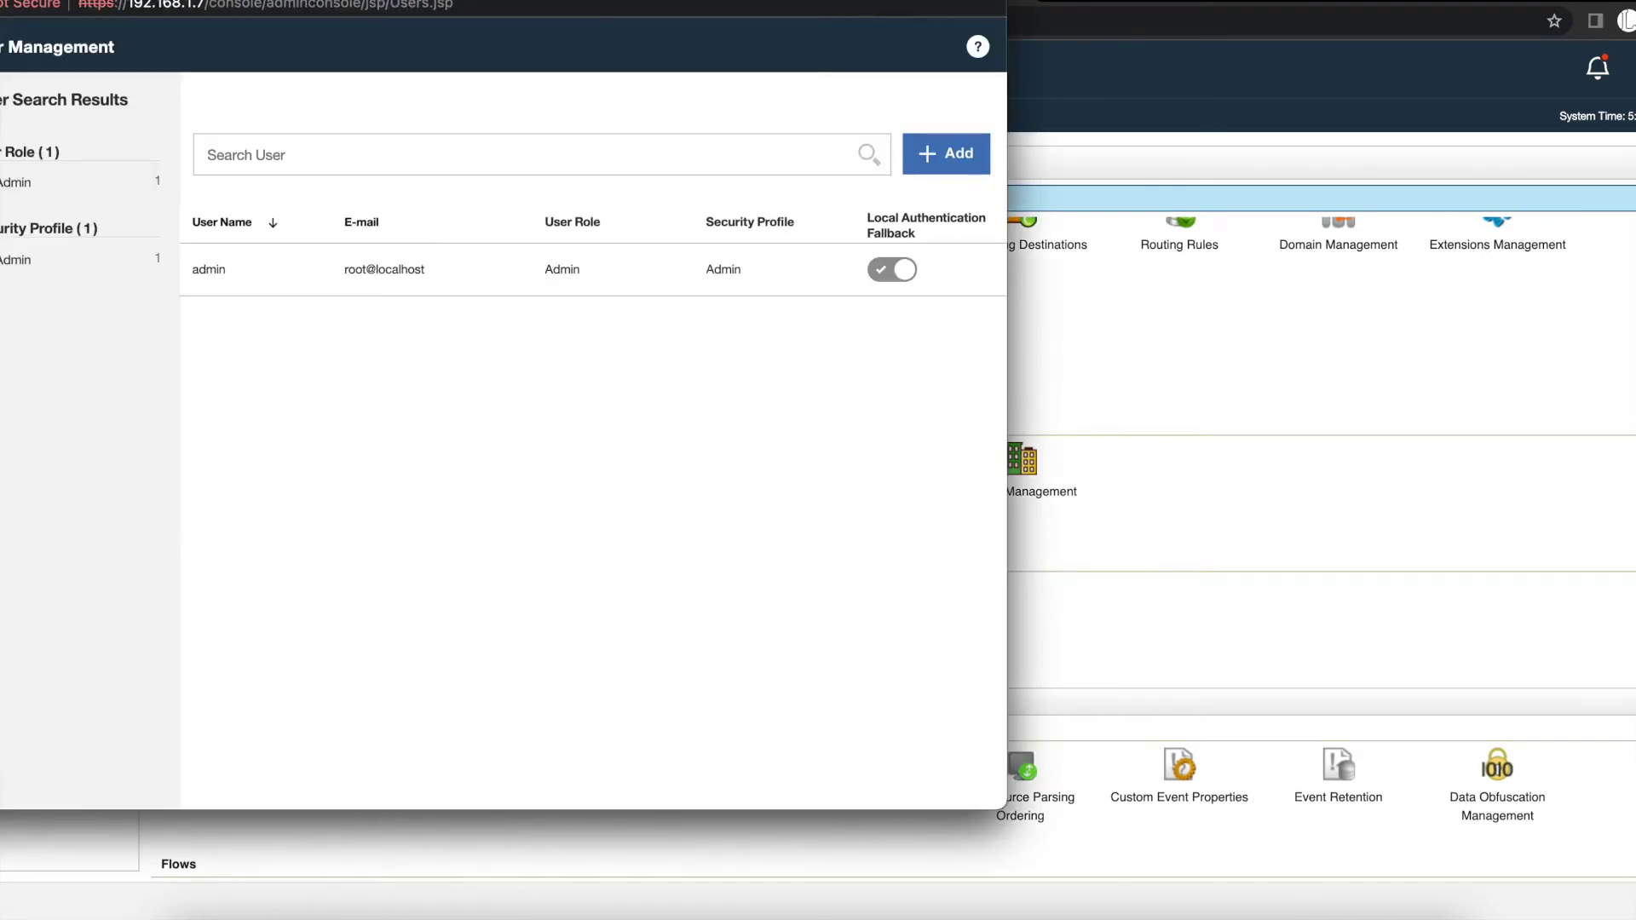
mouse_move(320, 4)
left_mouse_down()
mouse_move(464, 41)
mouse_move(467, 26)
left_mouse_up()
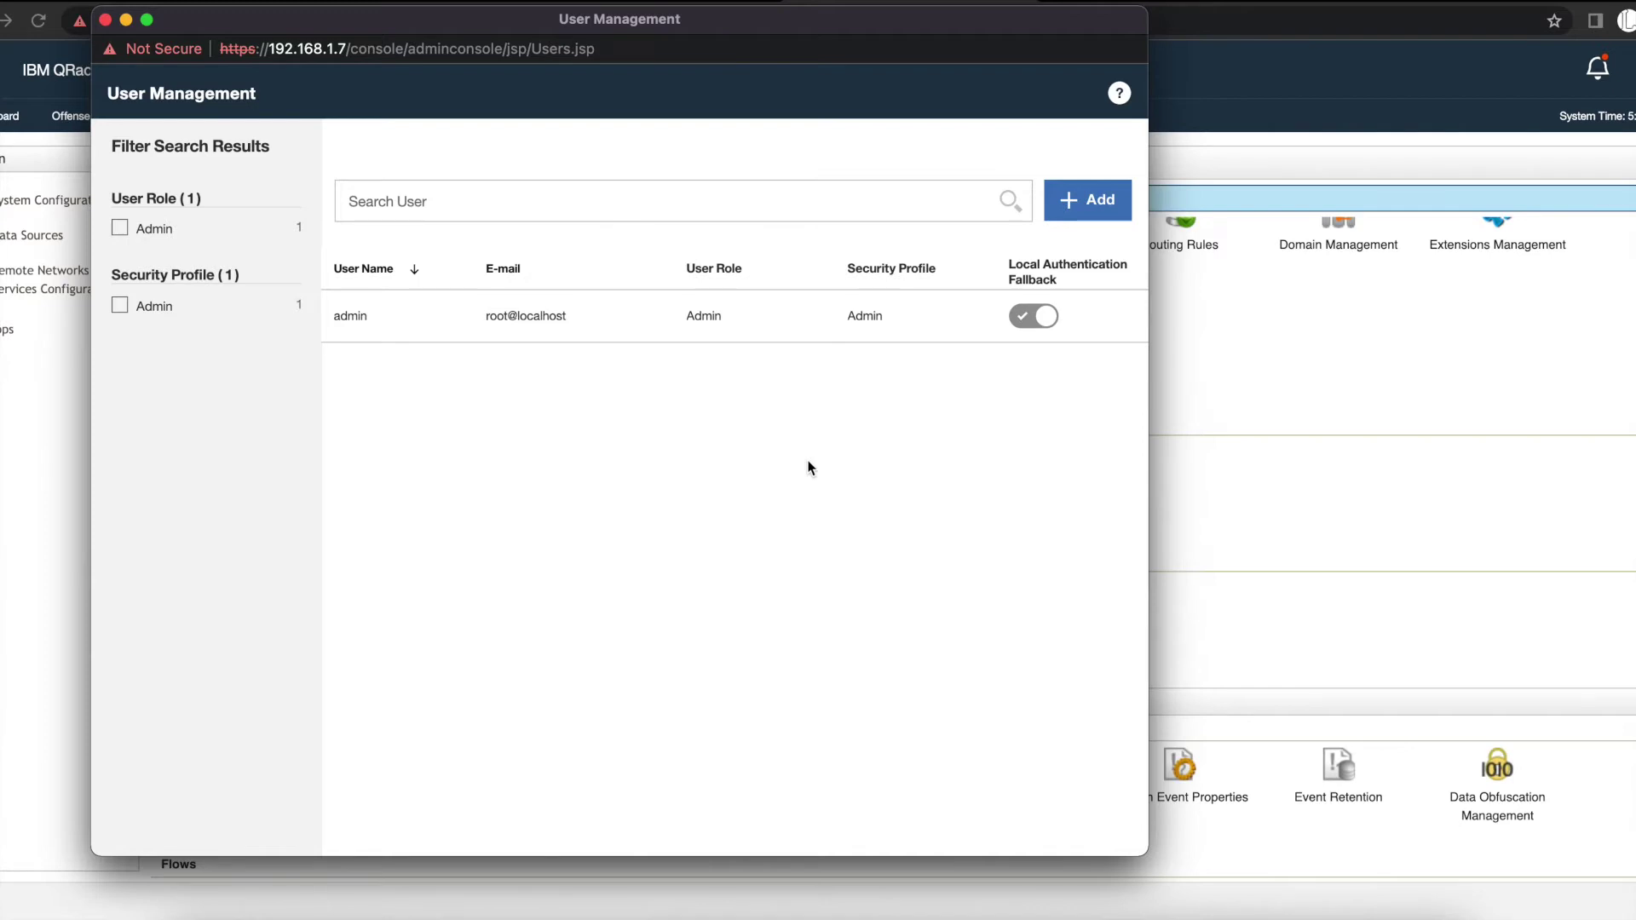
- Start a new user with a blank User Details form
left_click(1087, 205)
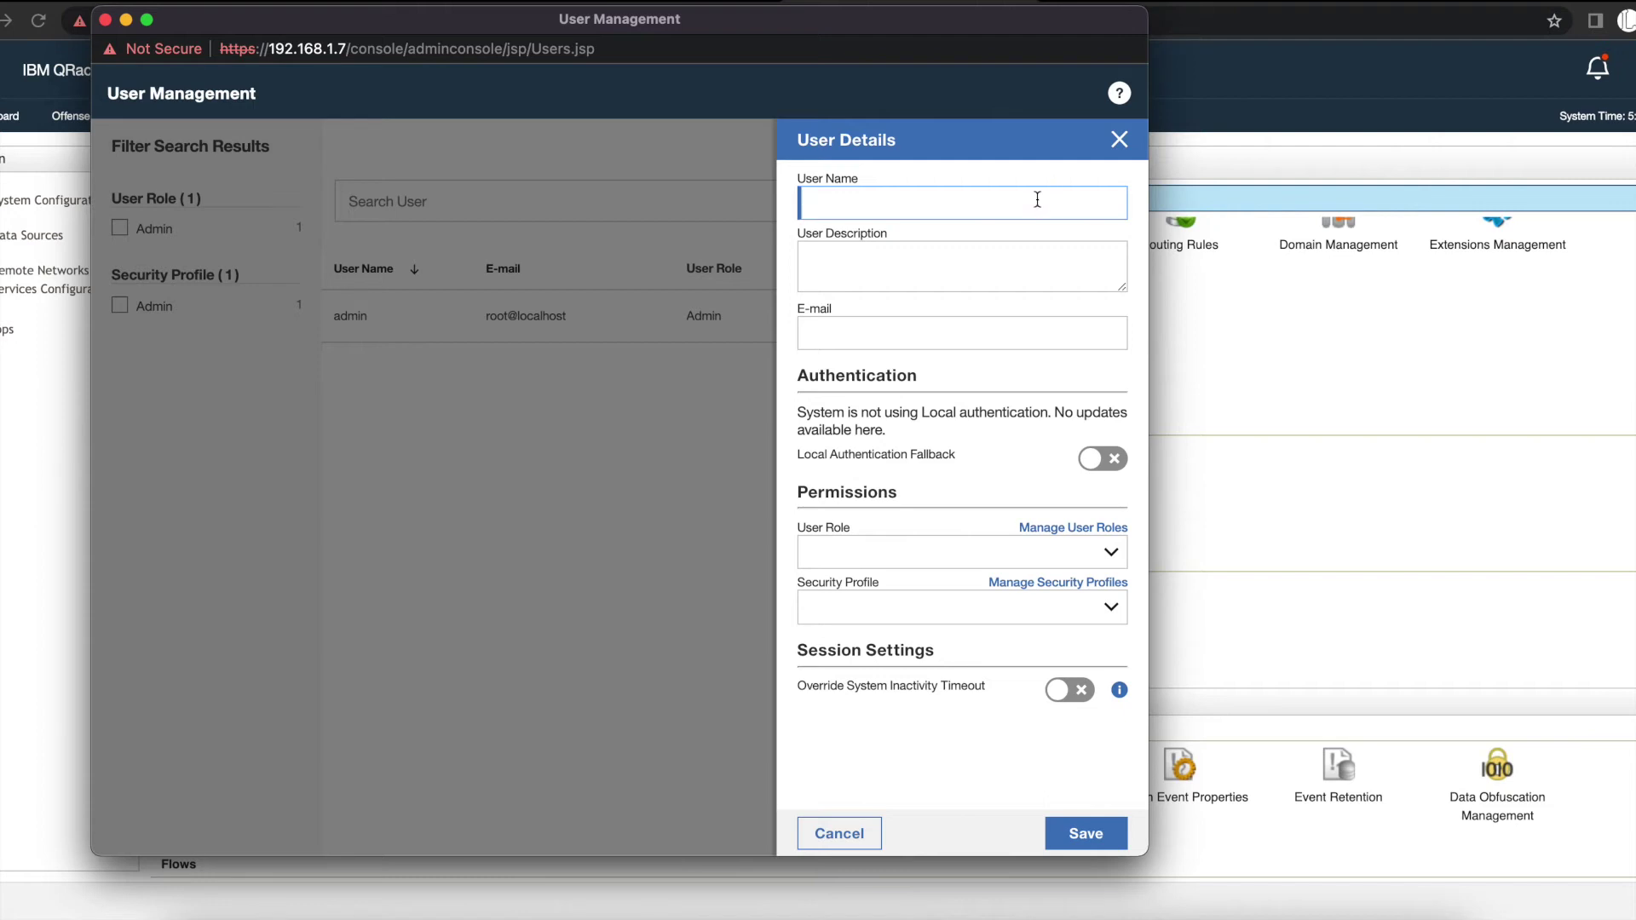
type("jo")
type("hn")
type(".")
type("t")
type("doe")
left_click(981, 264)
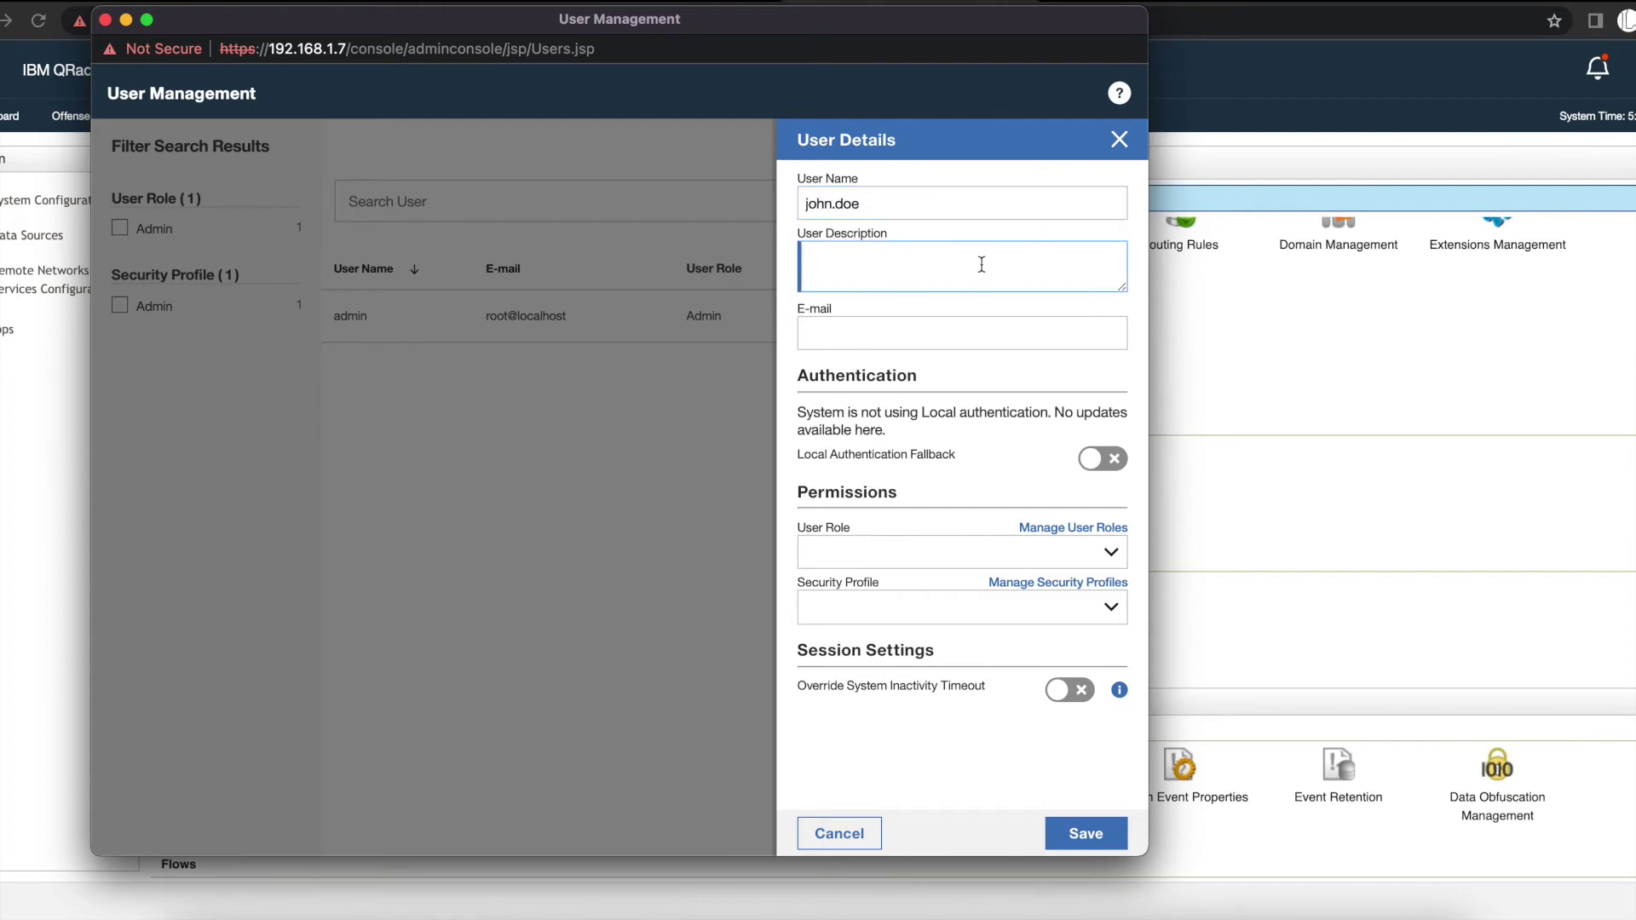
type("se")
type("c admin")
key("Tab")
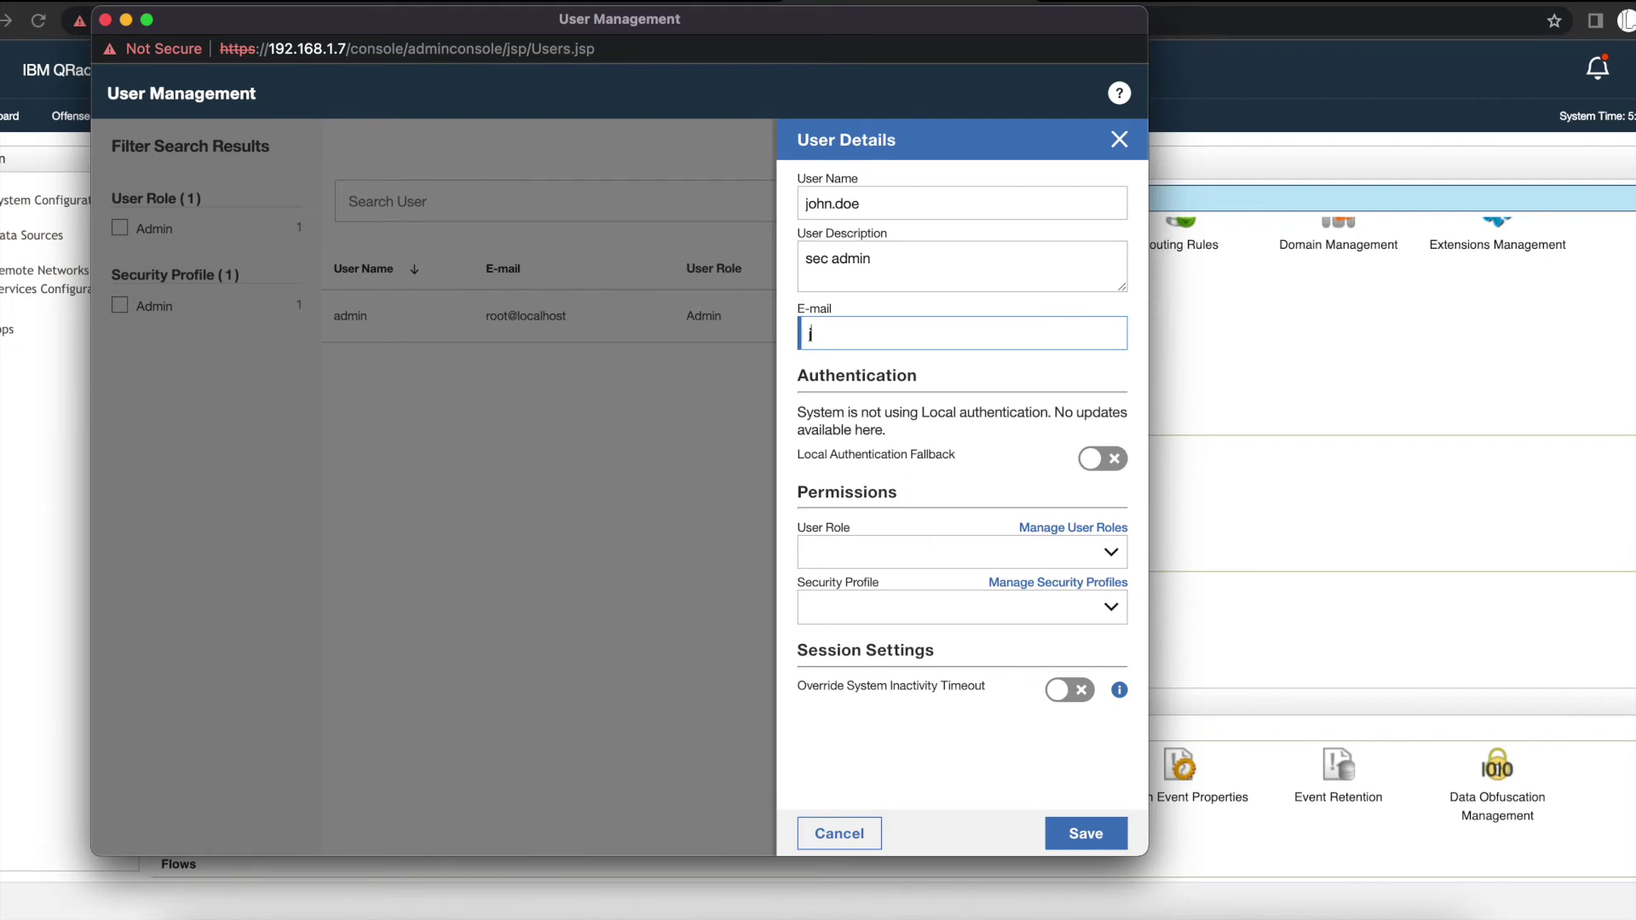
left_click_drag(798, 411, 1093, 425)
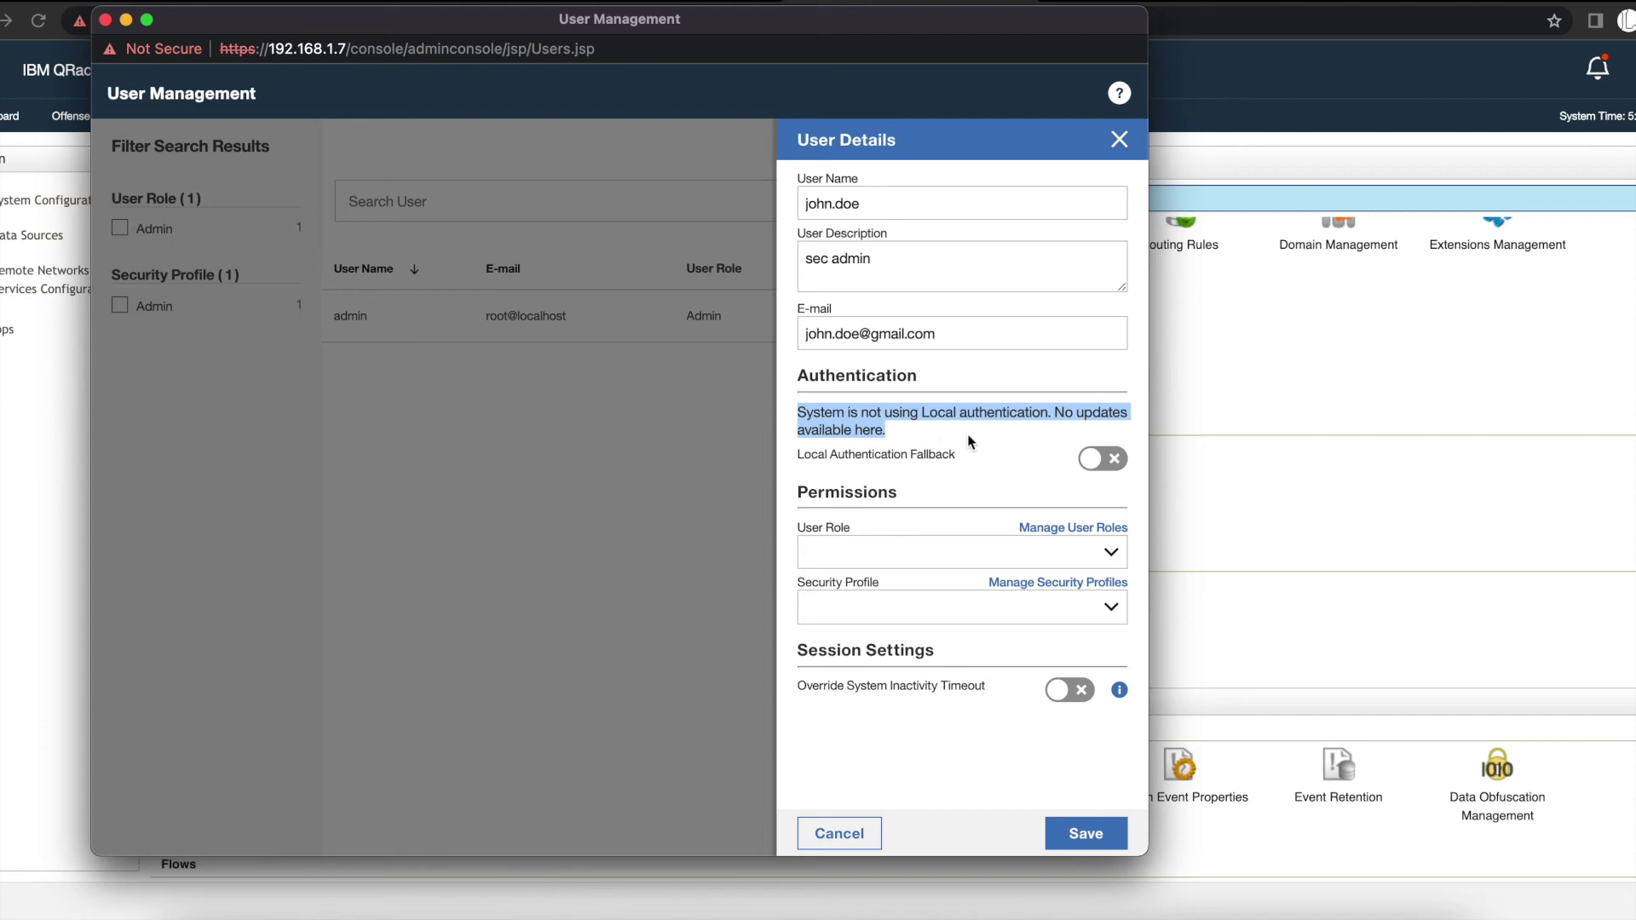
left_click(1095, 460)
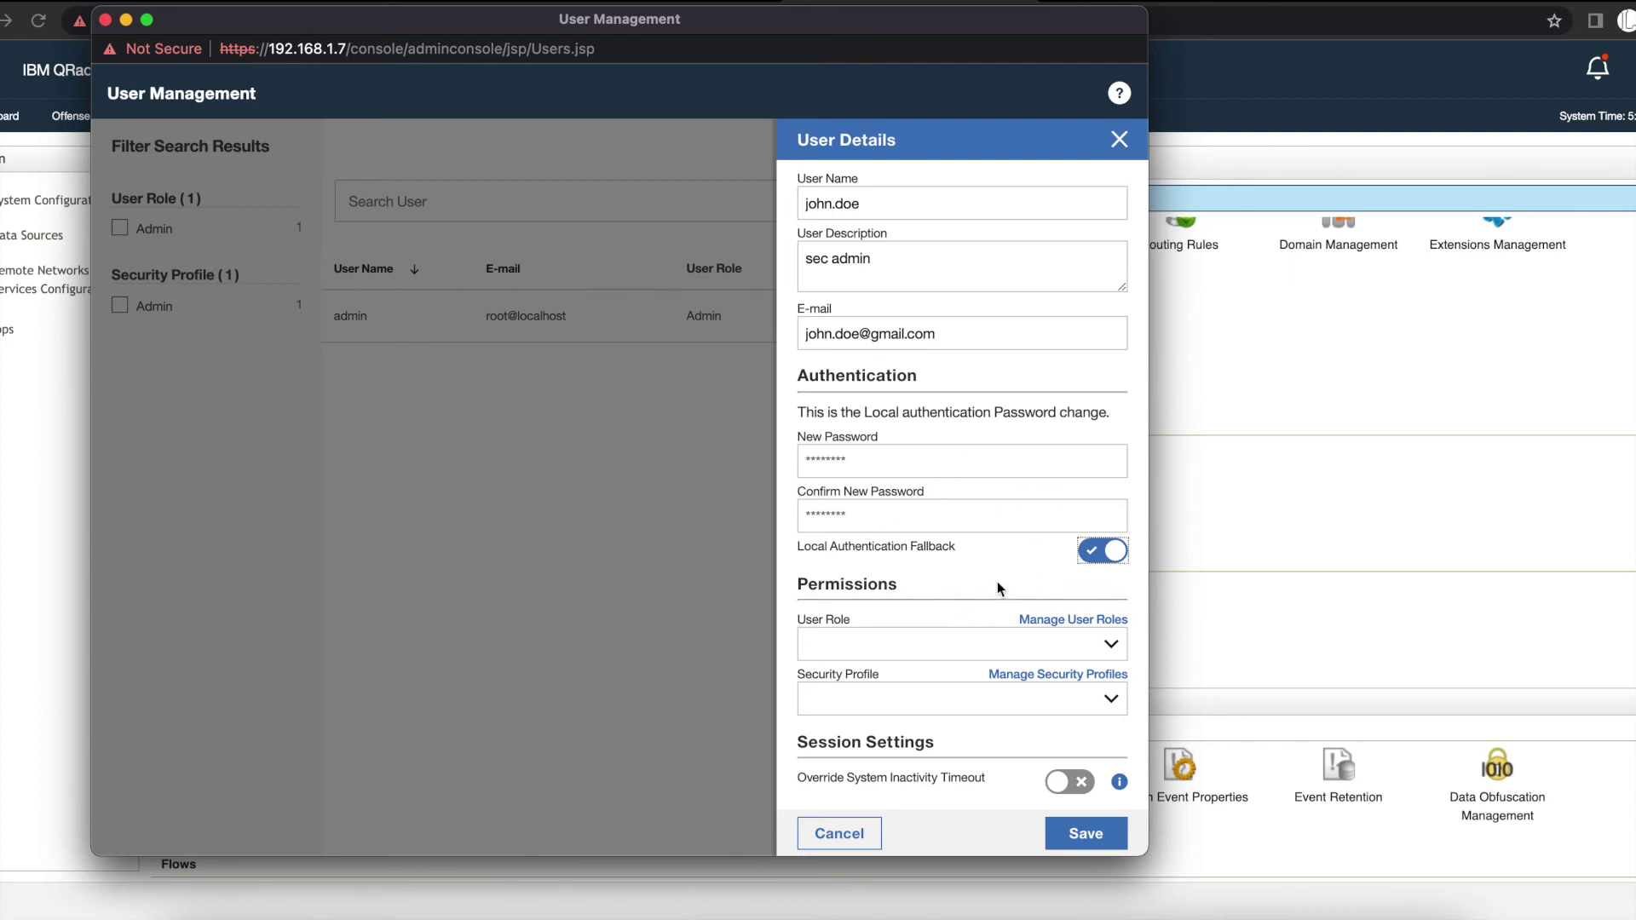
scroll(999, 588, "down", 1)
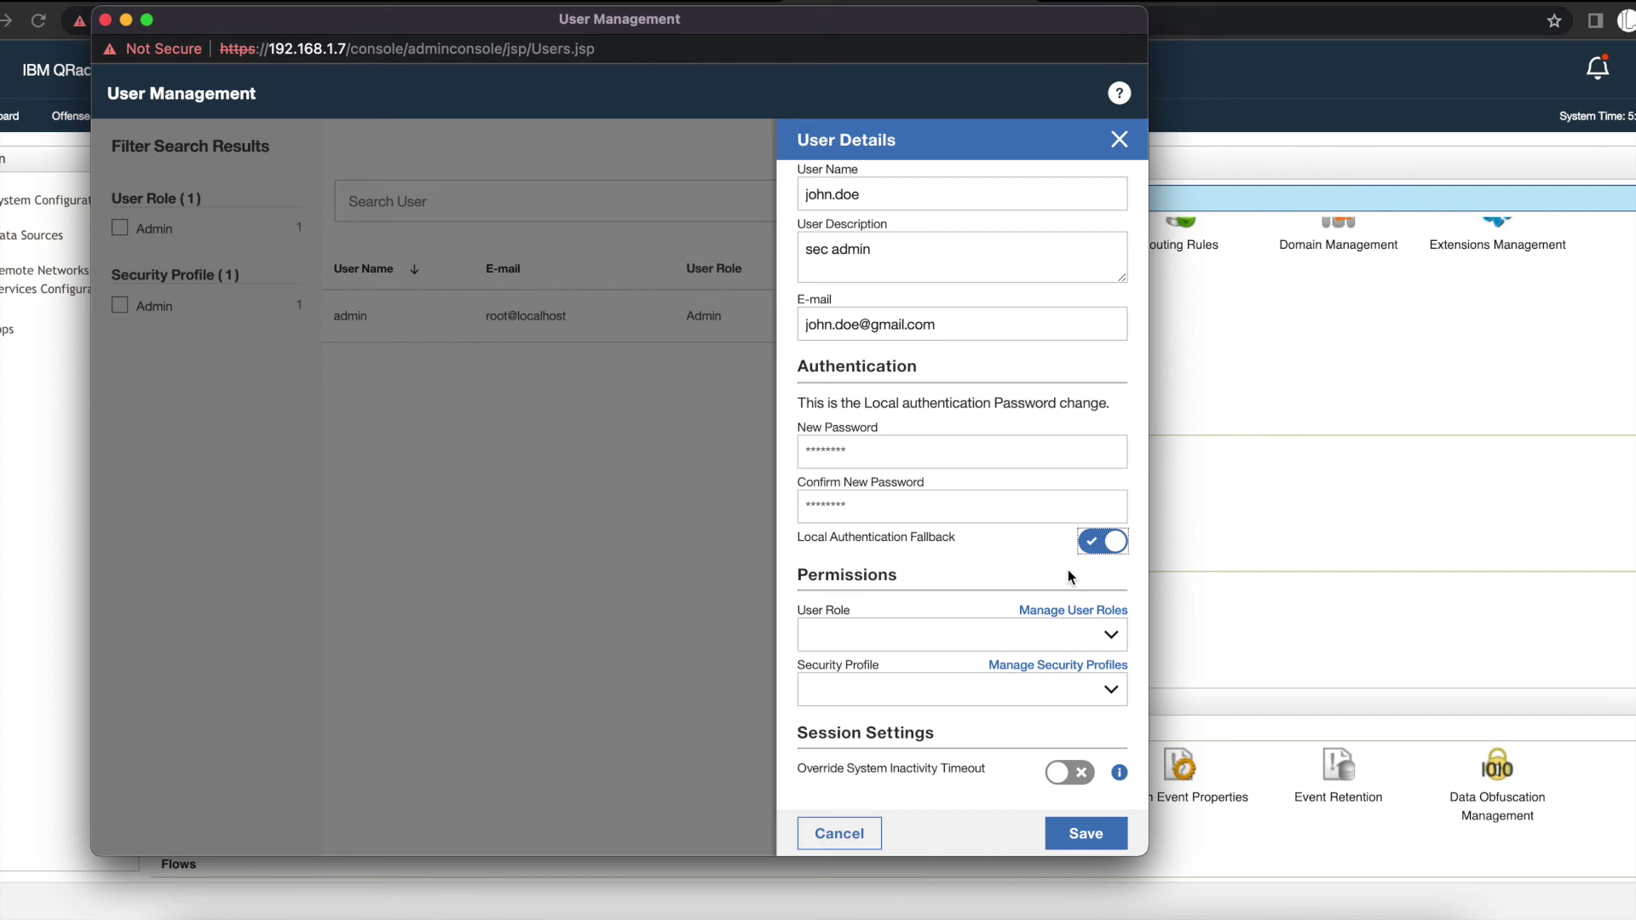
left_click(826, 453)
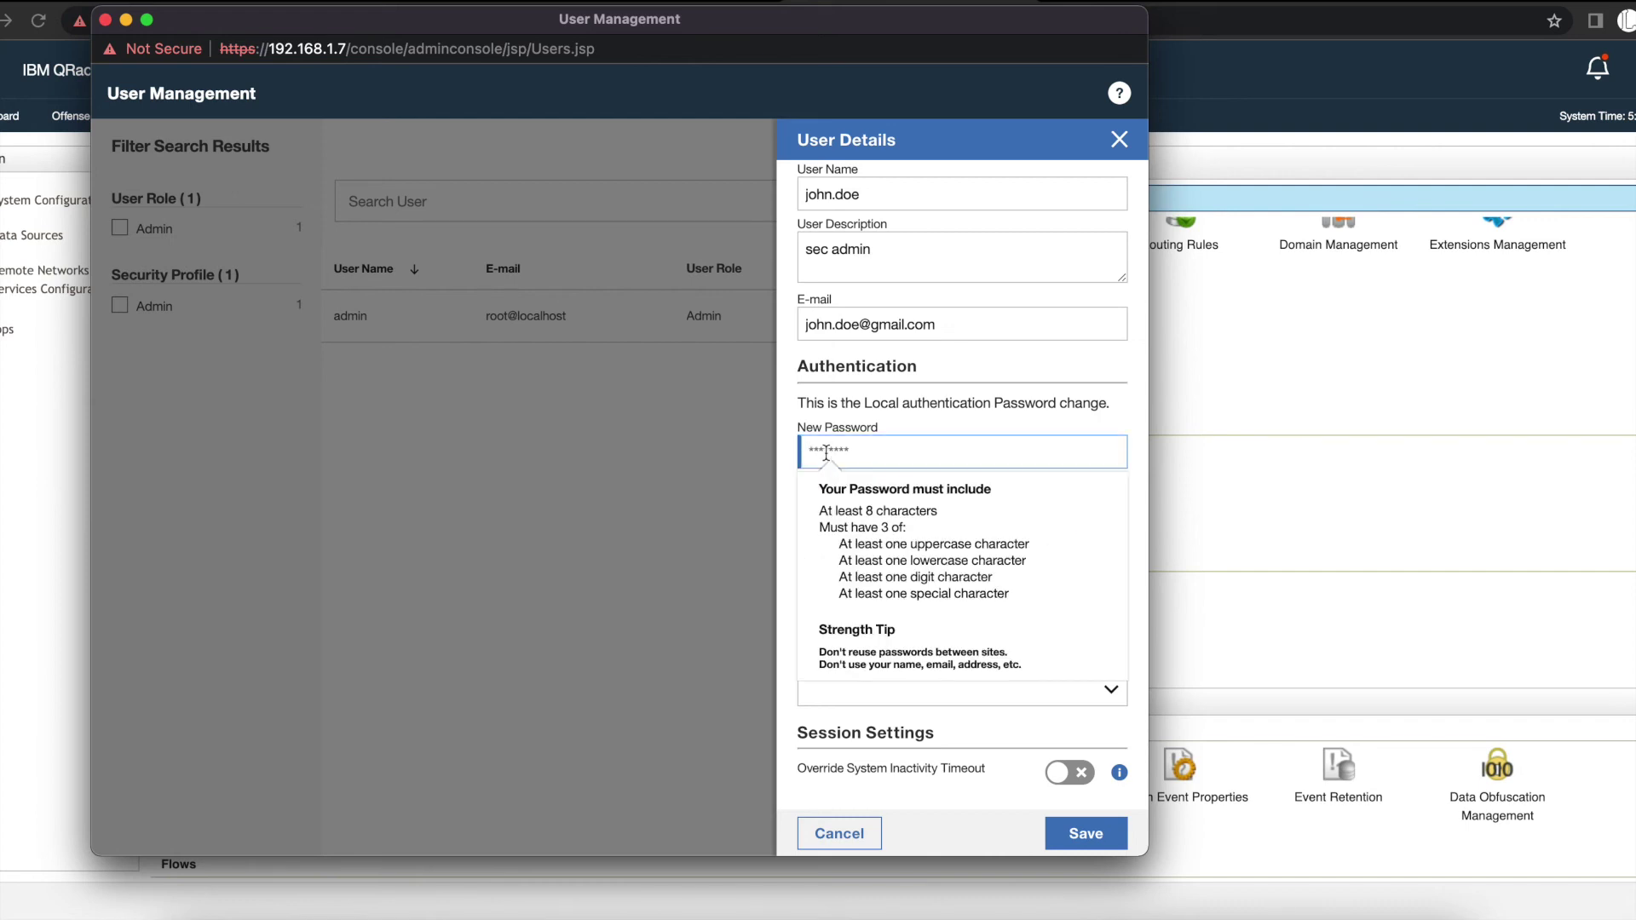
type("password")
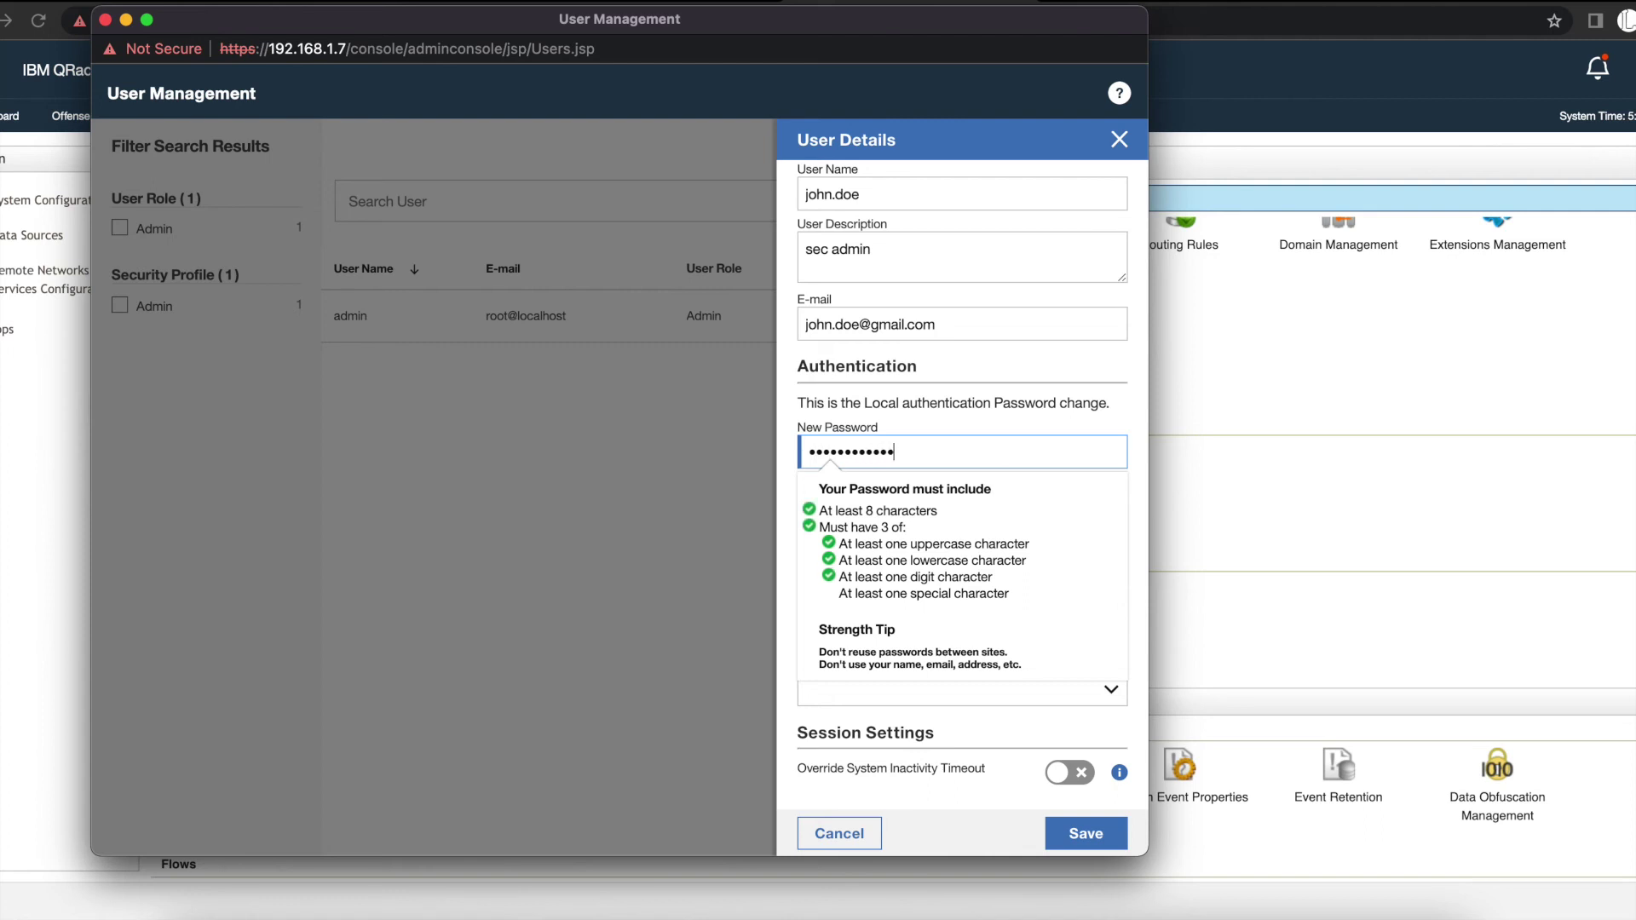
key("Tab")
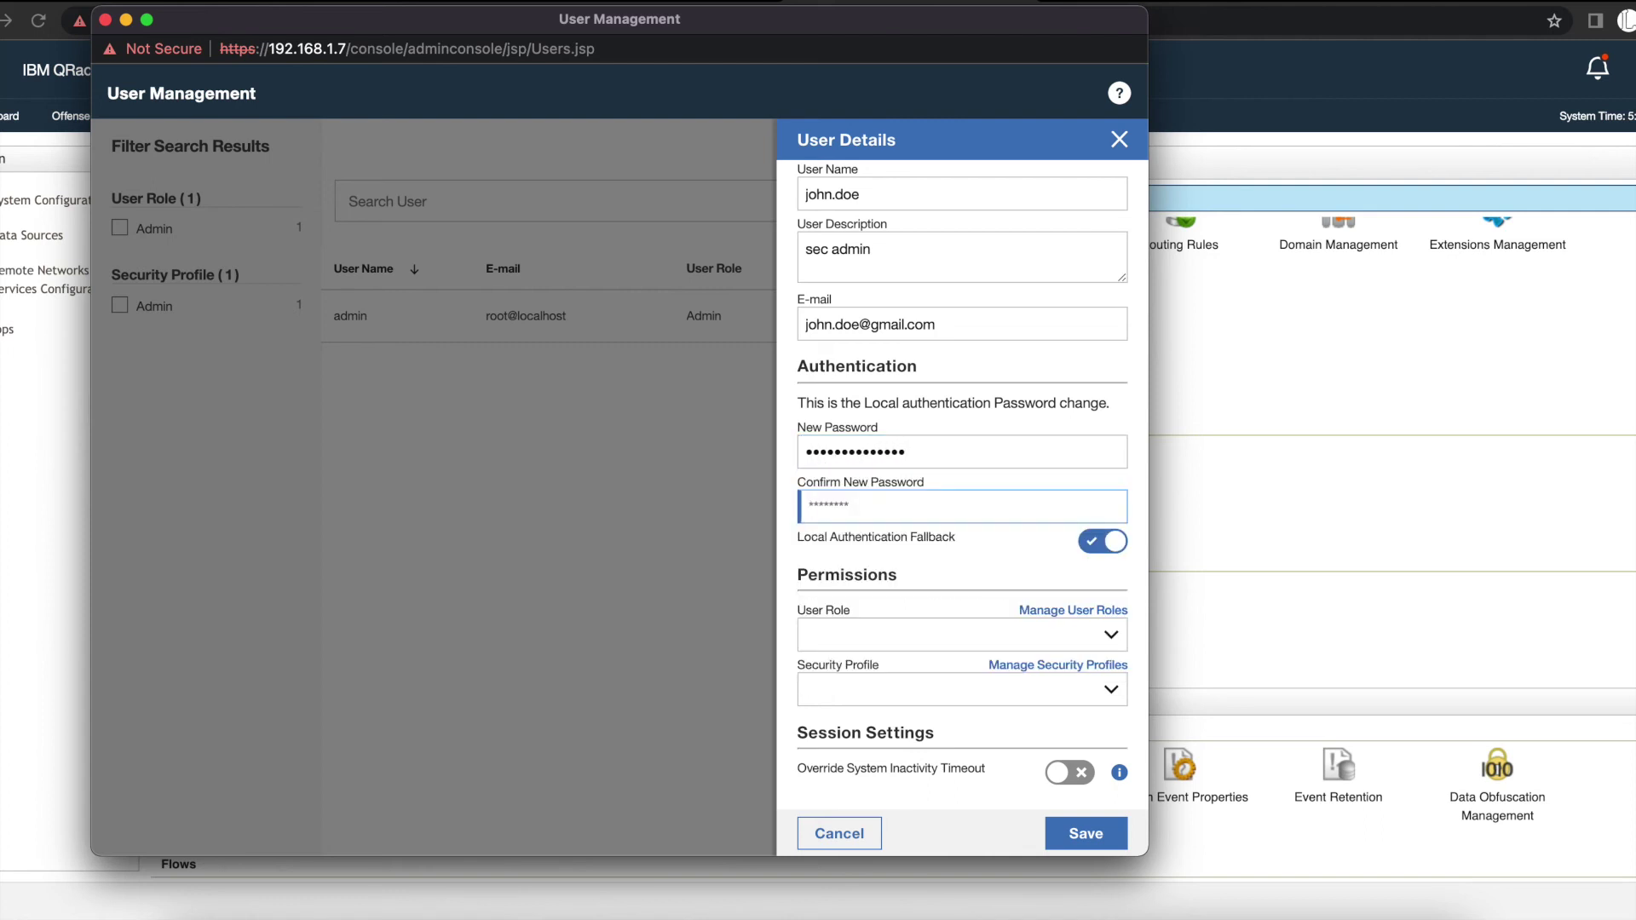
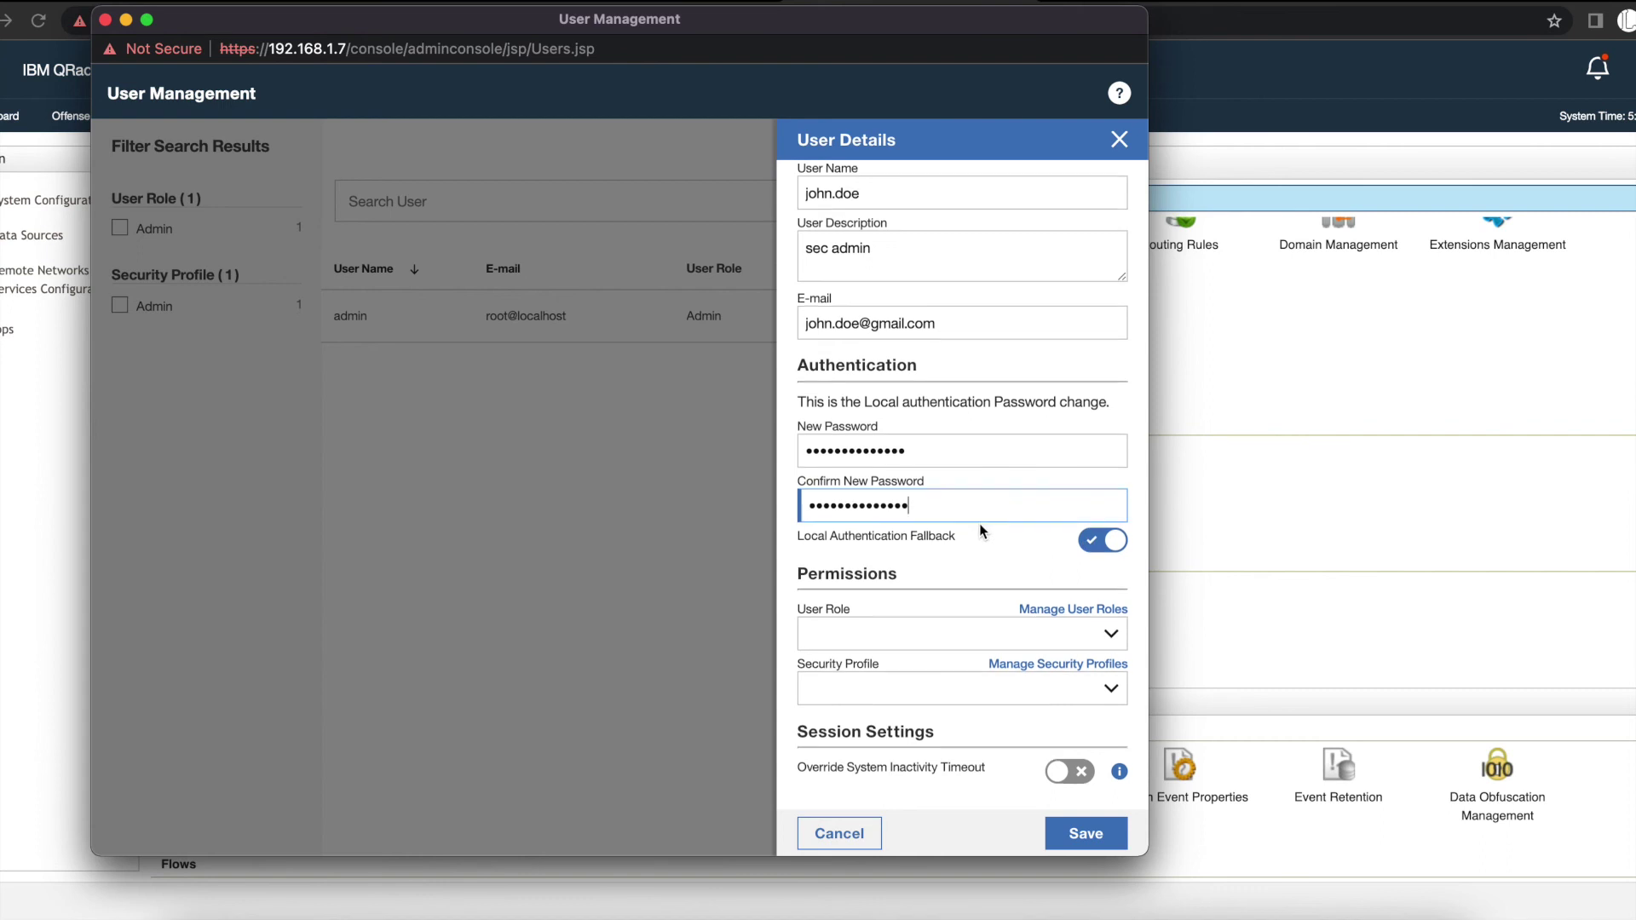
left_click(1110, 641)
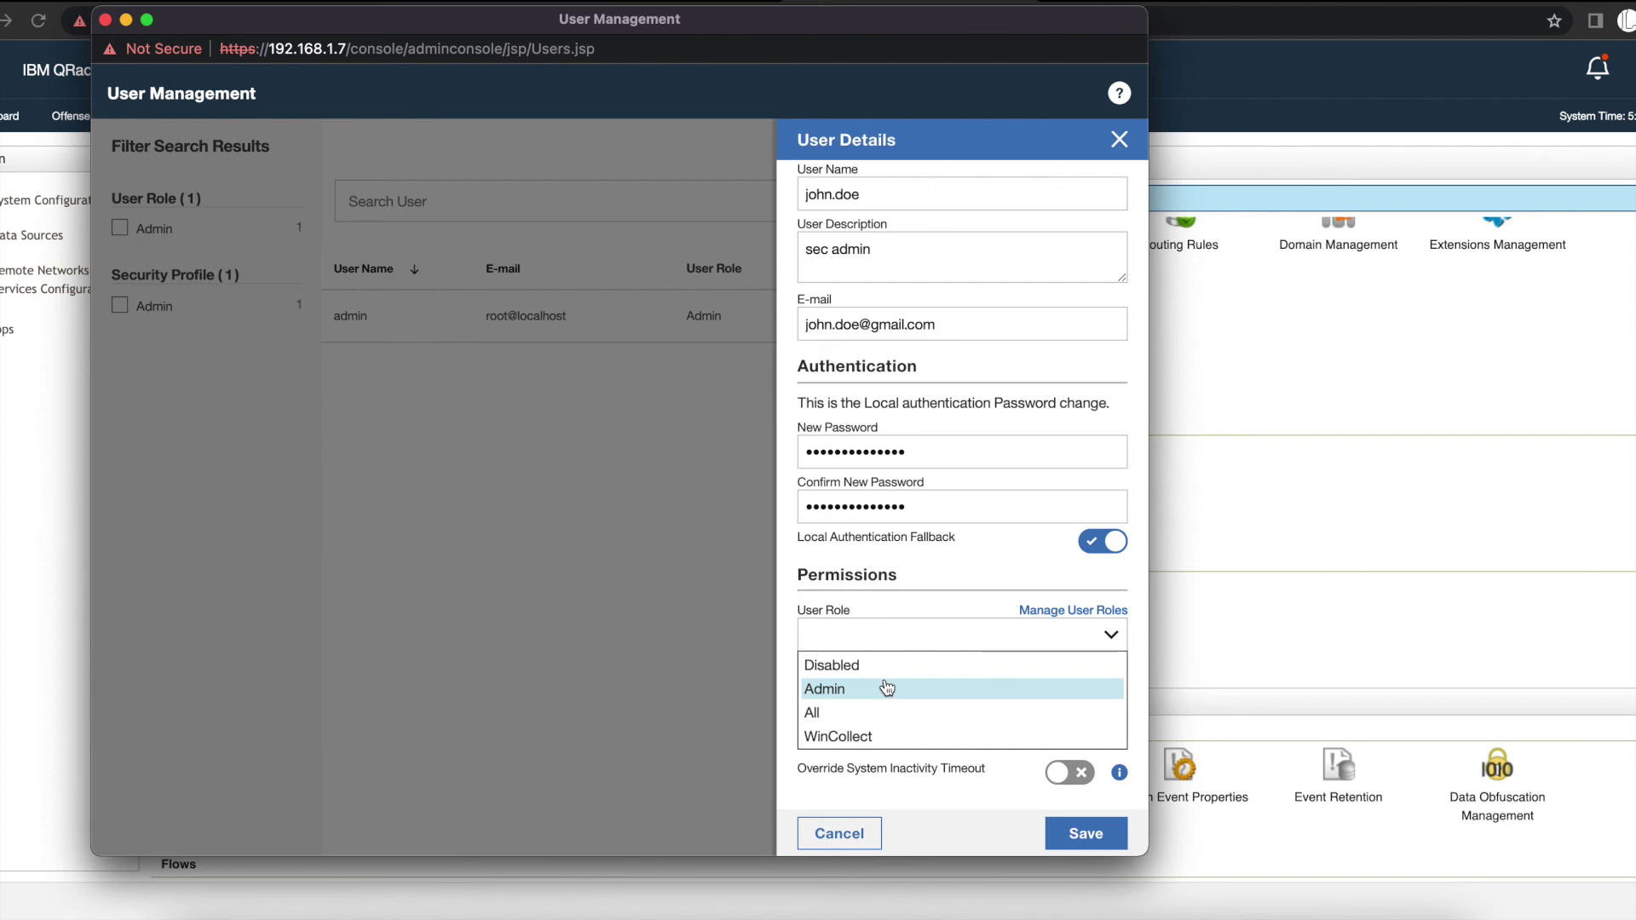
- Assign john.doe the Admin user role and save the new user
left_click(886, 688)
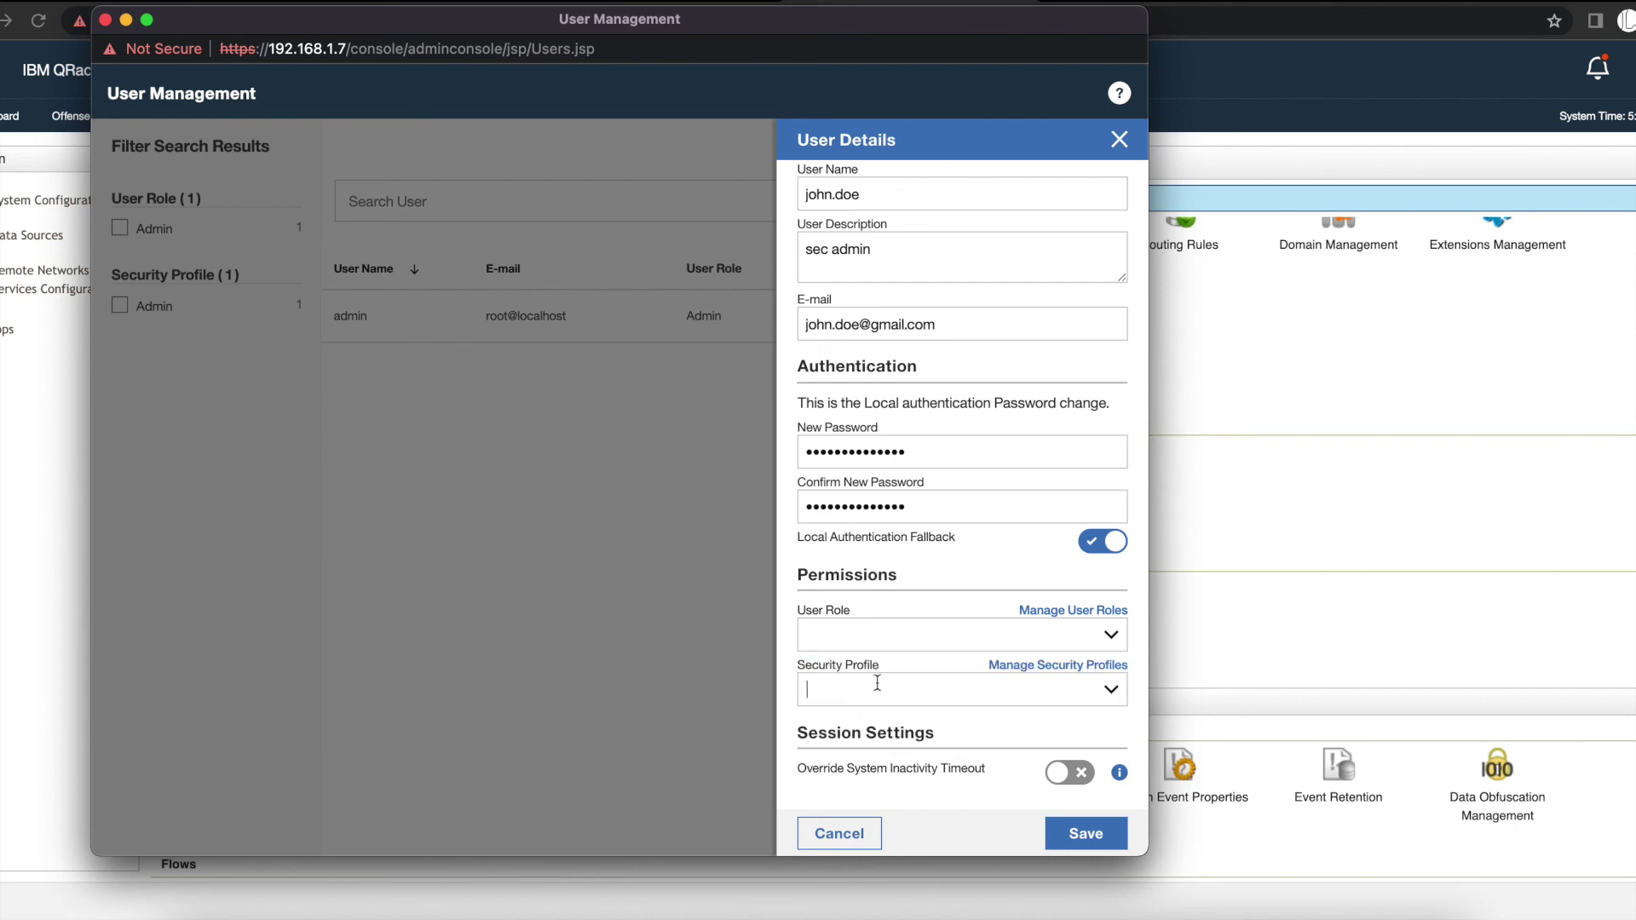
left_click(953, 574)
left_click(901, 618)
left_click(837, 687)
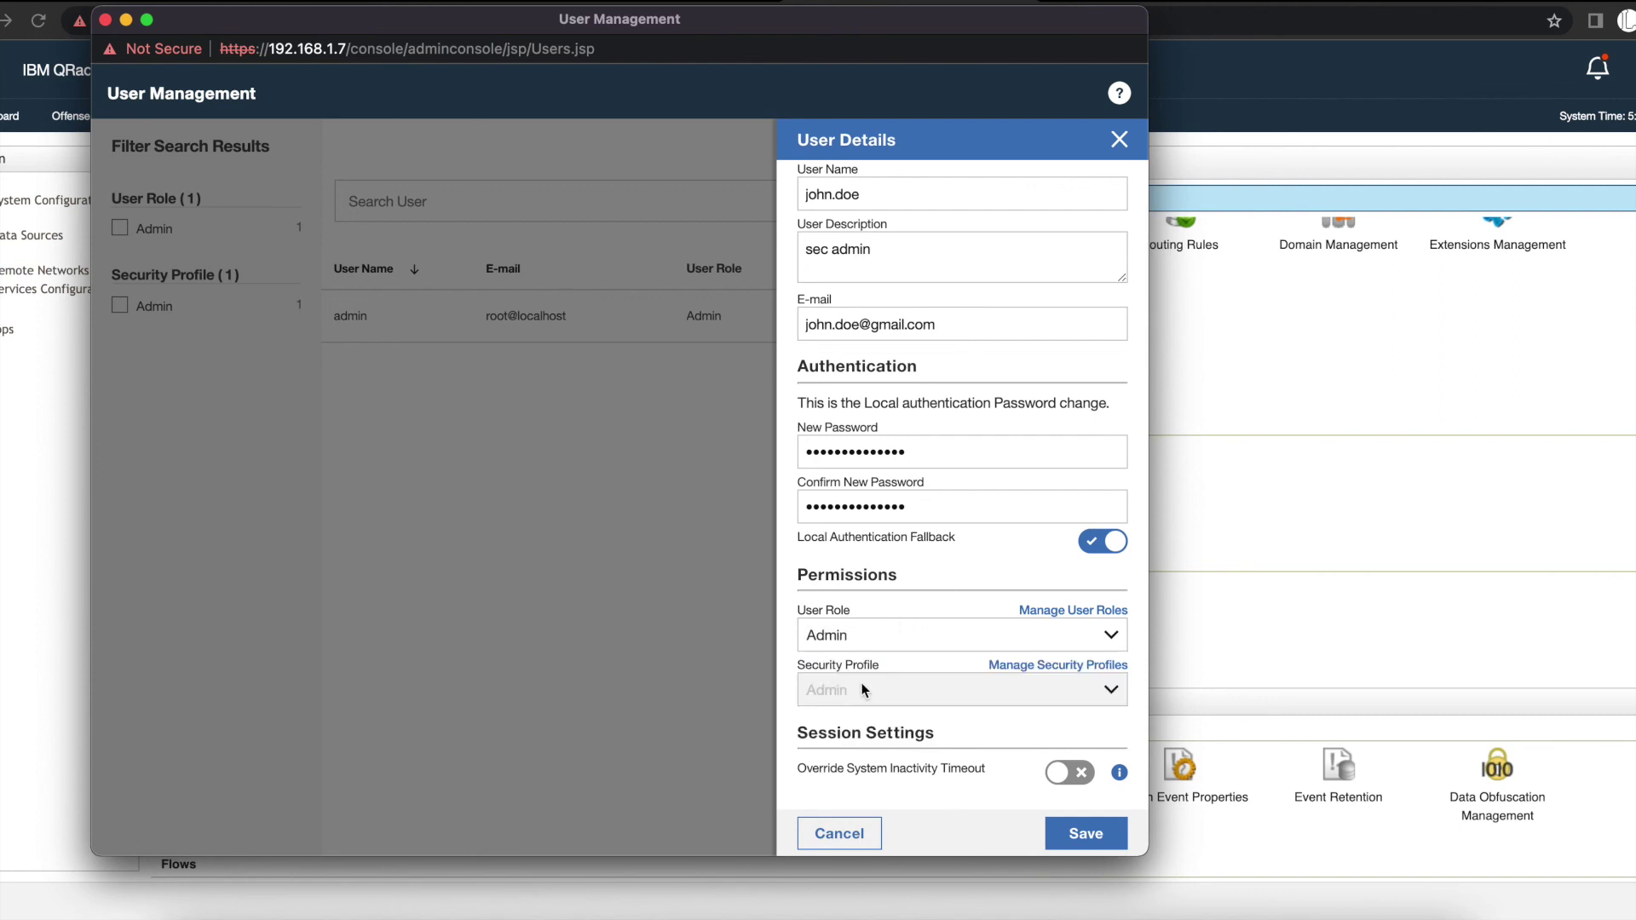
left_click(1067, 839)
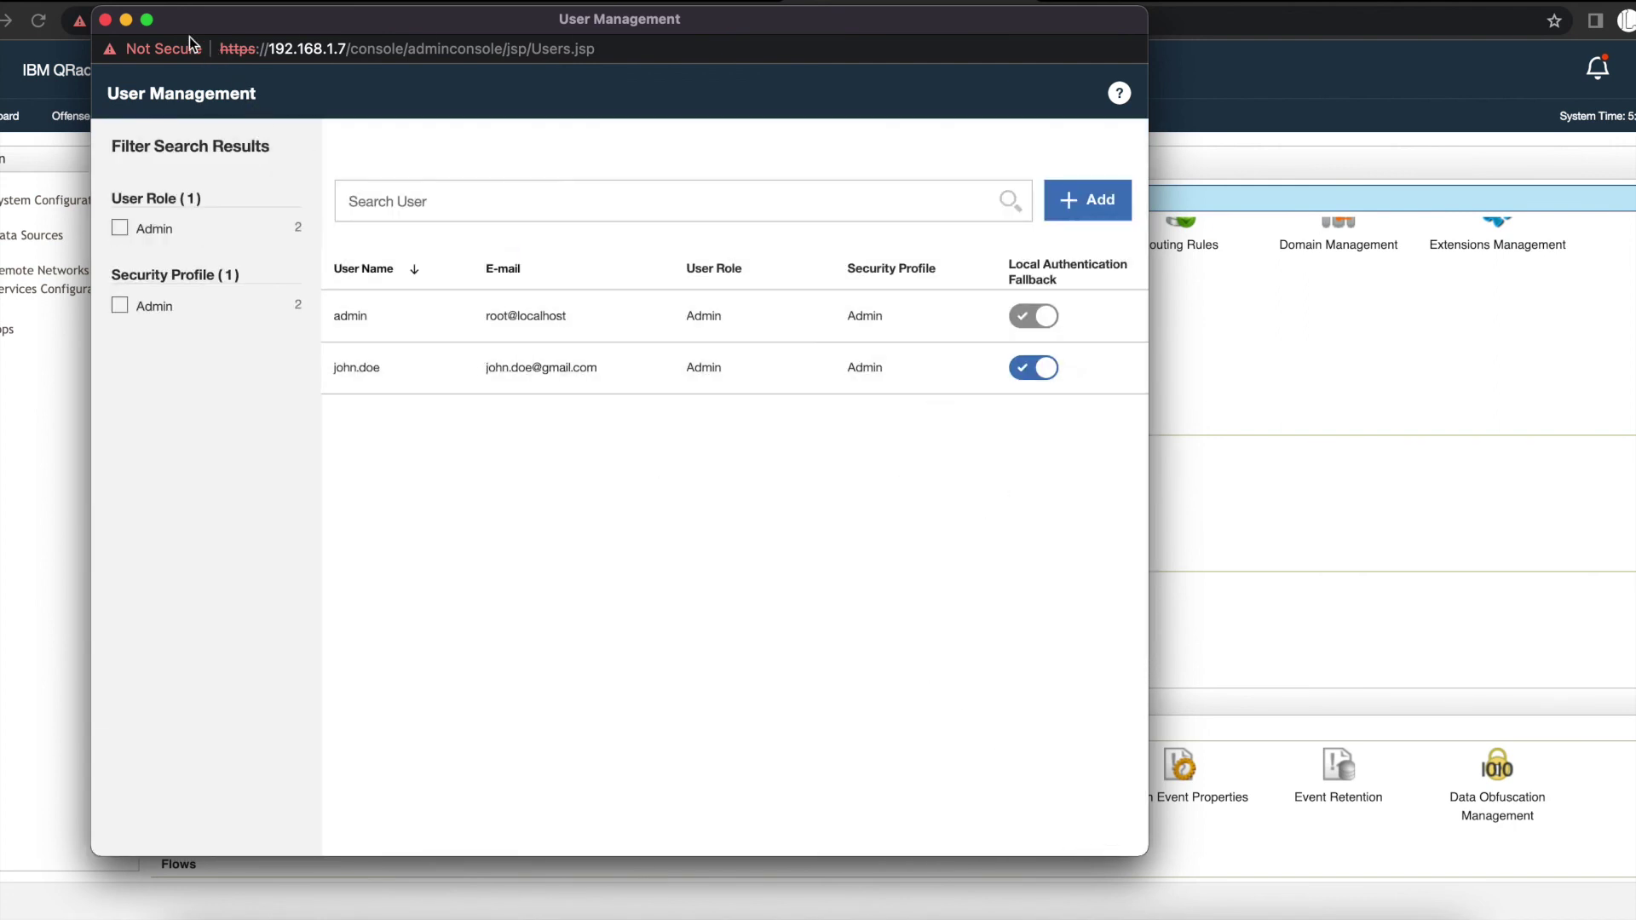
- Close User Management and deploy the pending changes from the Admin tab
left_click(106, 19)
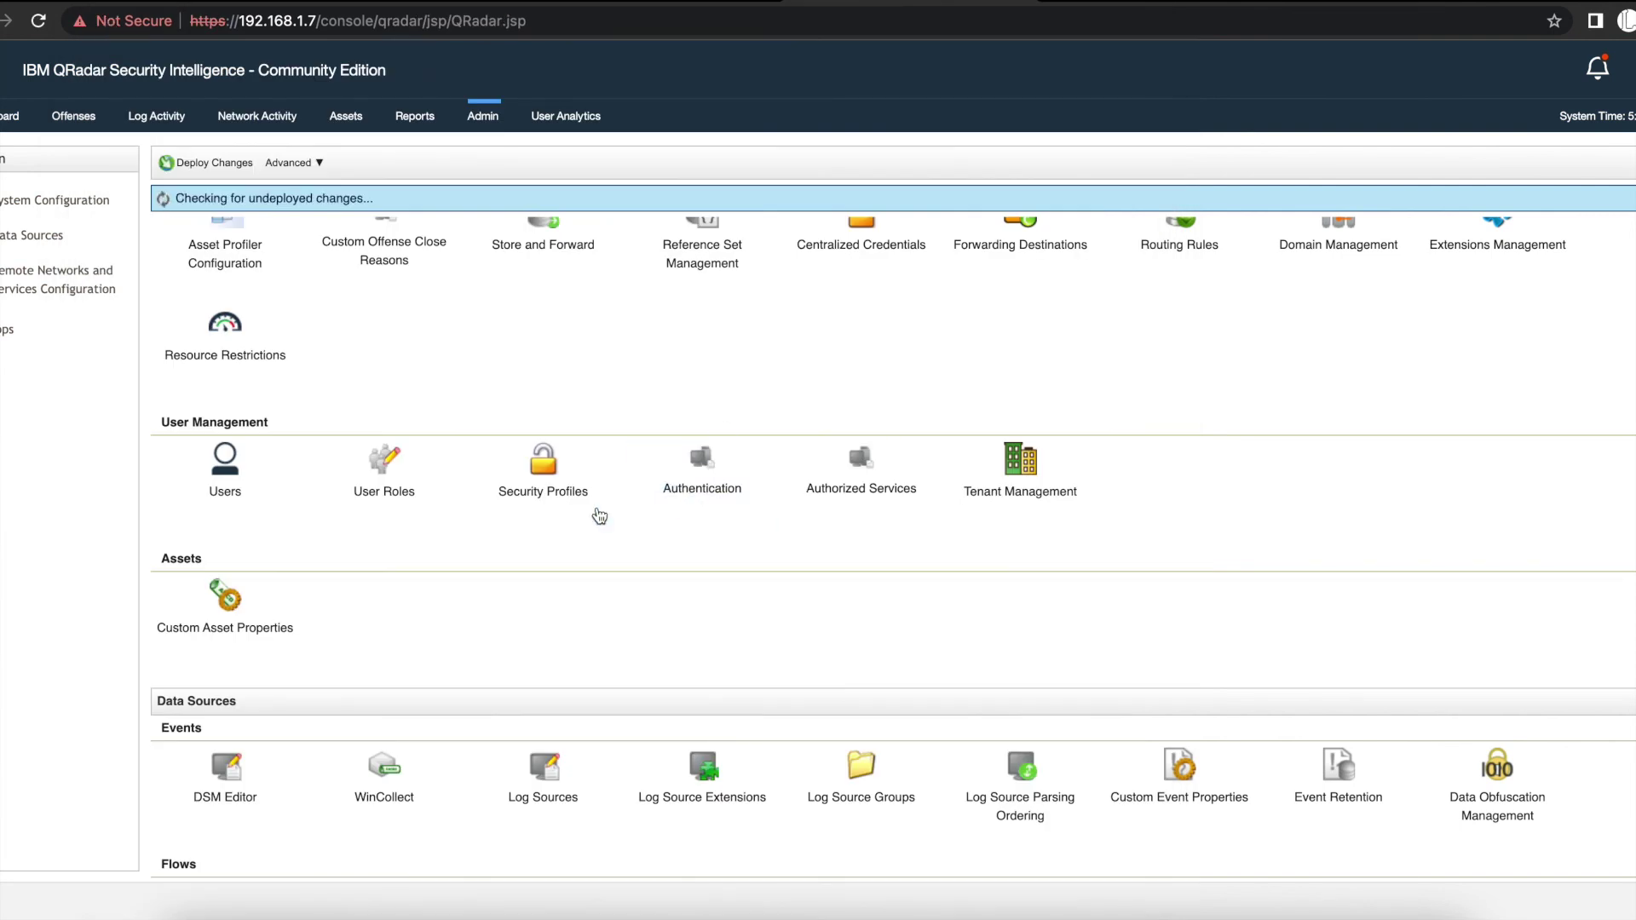
left_click(223, 166)
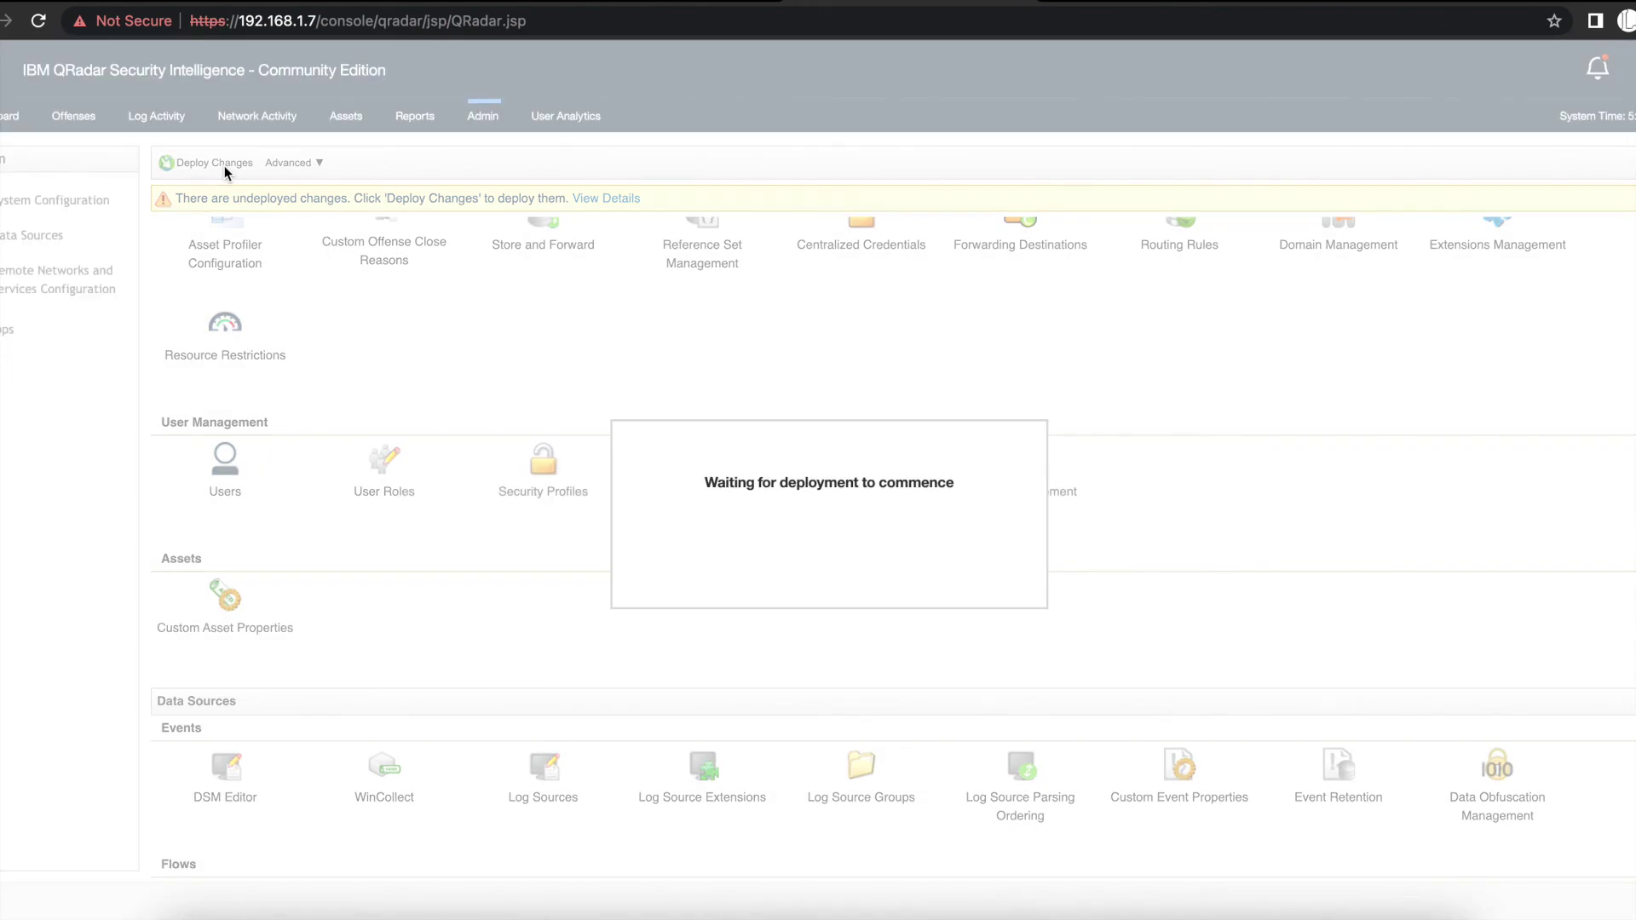